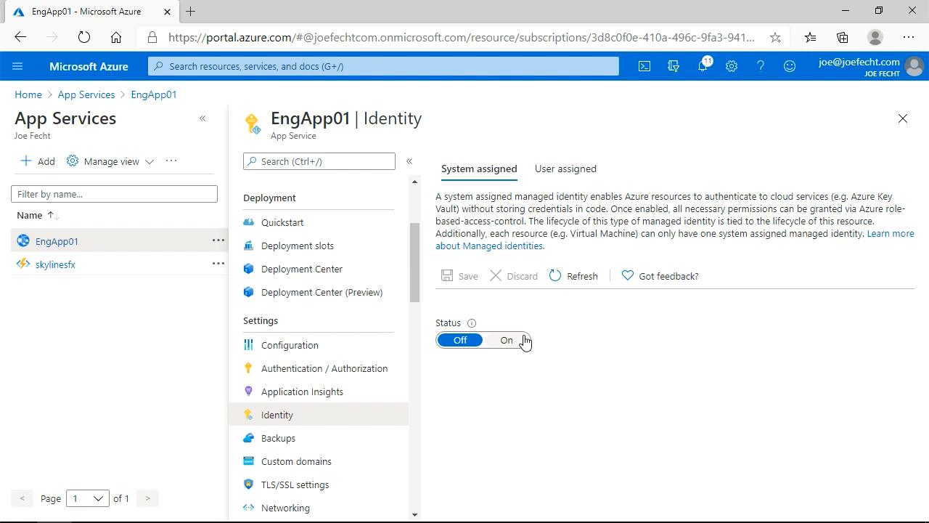
Enable the system-assigned managed identity for EngApp01 and copy its object ID.
click(524, 341)
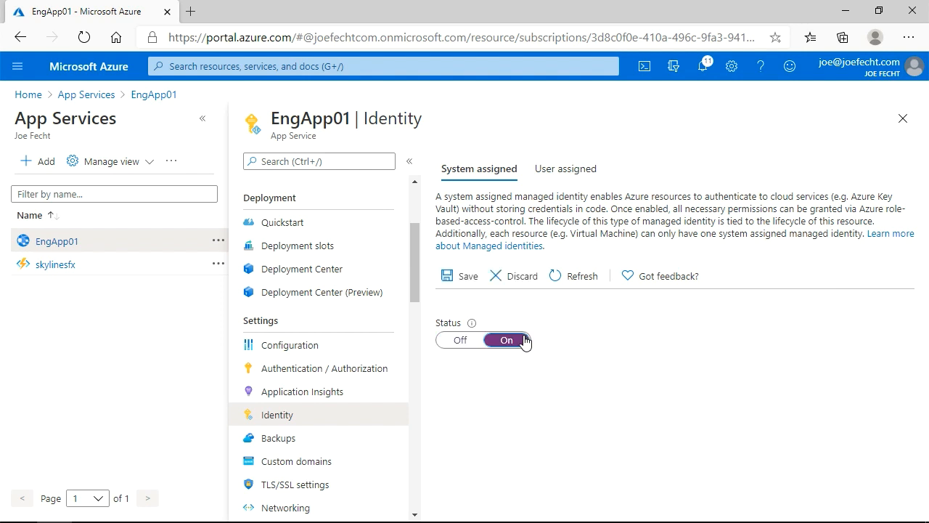
click(454, 277)
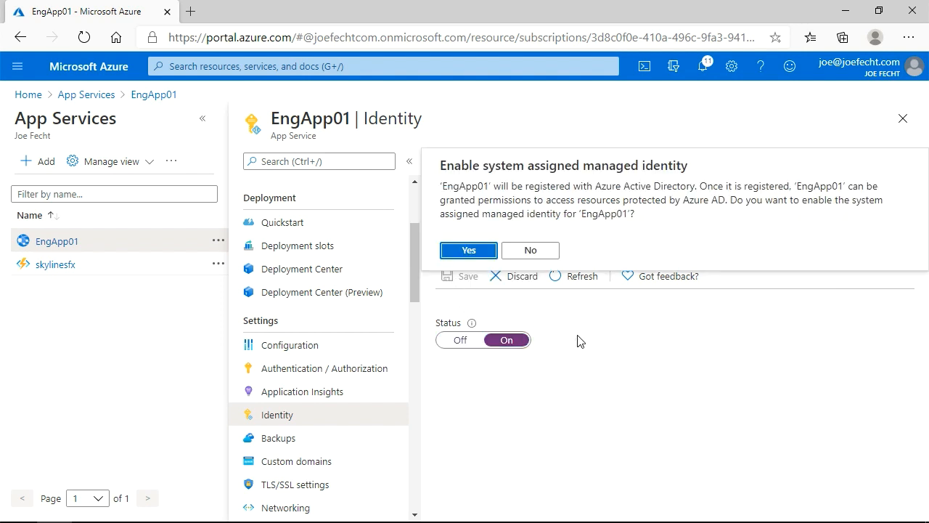
click(469, 250)
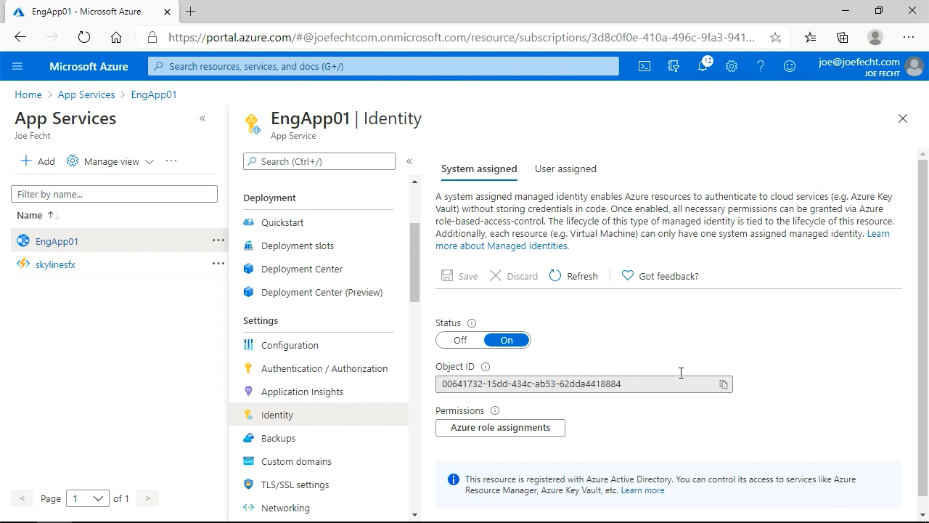
click(723, 384)
Find the key vaults through the portal search and open the access policies of JFCoreKV.
click(400, 66)
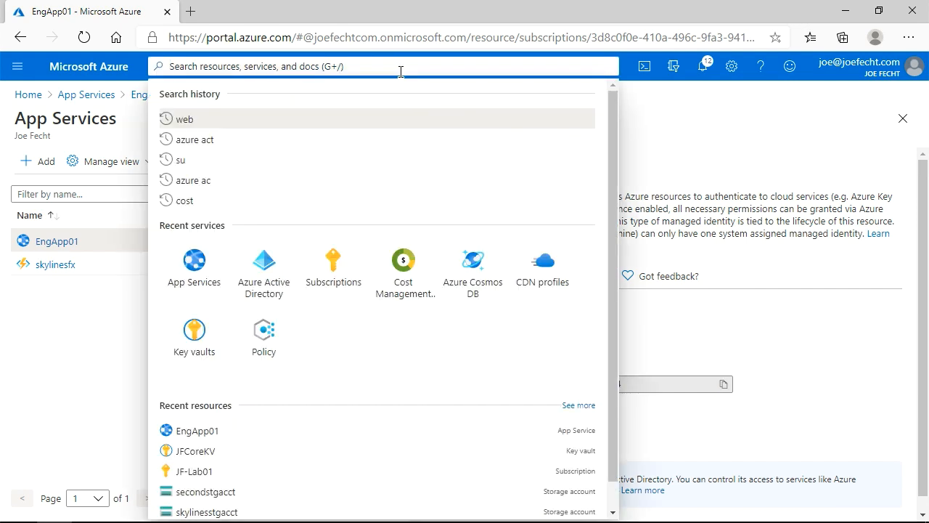
text(key)
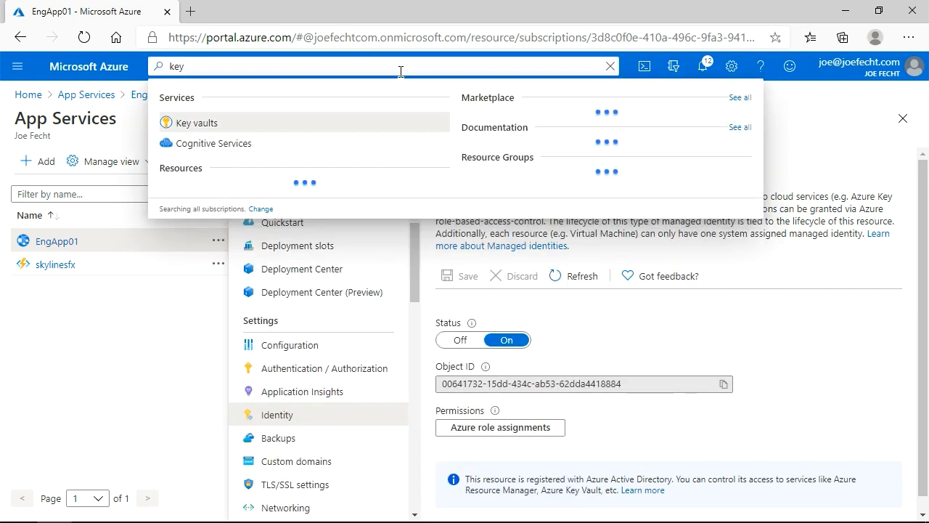
click(225, 120)
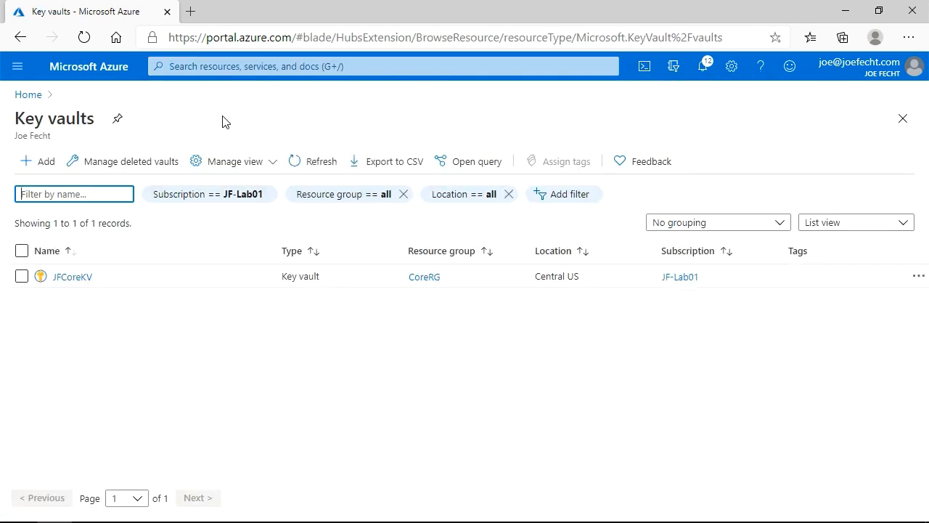
click(87, 276)
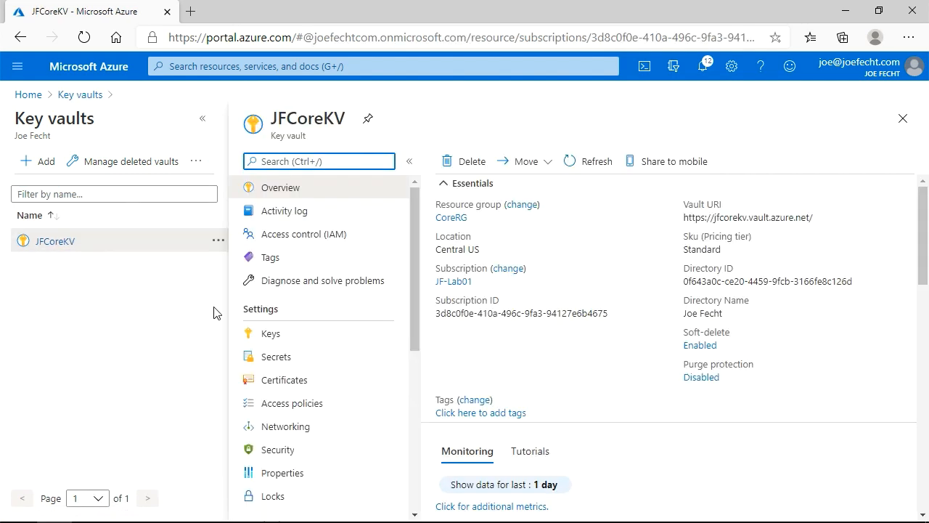
click(343, 402)
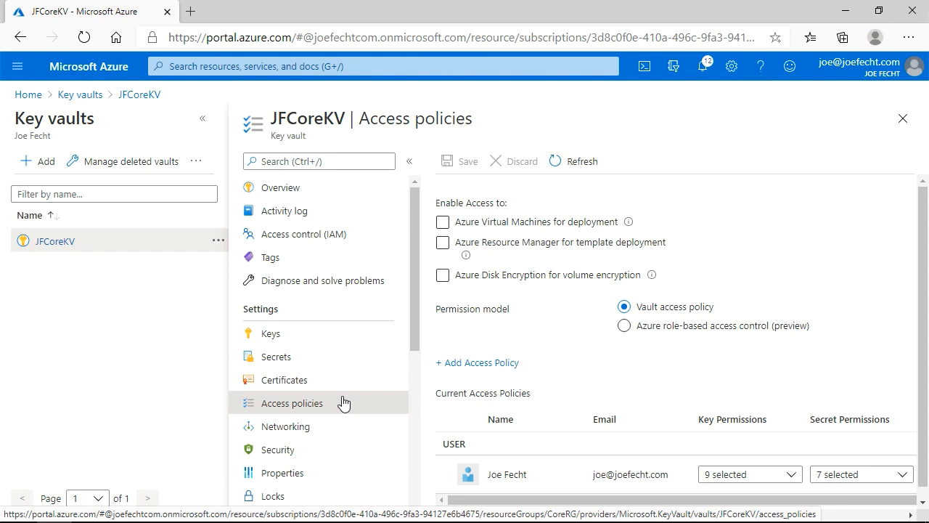
Start a new access policy for the vault with the secret permissions Get and List.
click(470, 363)
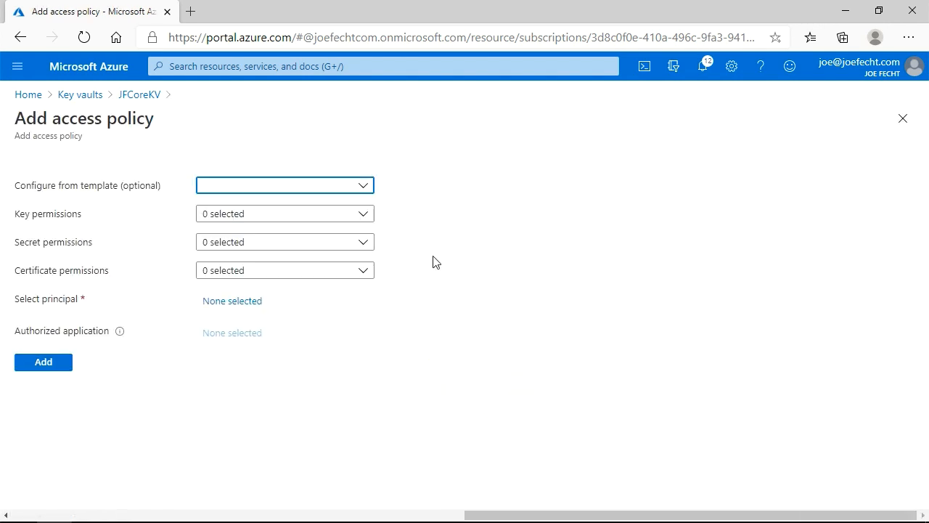
click(373, 196)
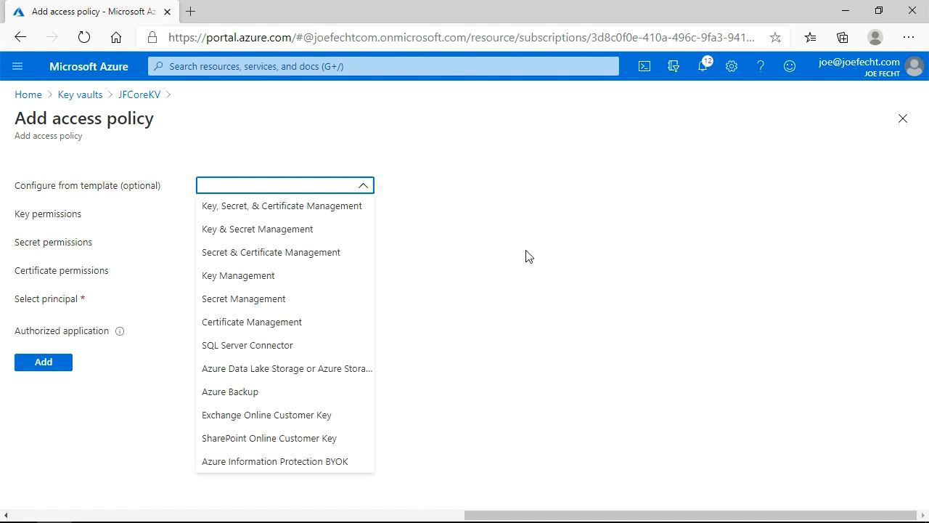
click(560, 266)
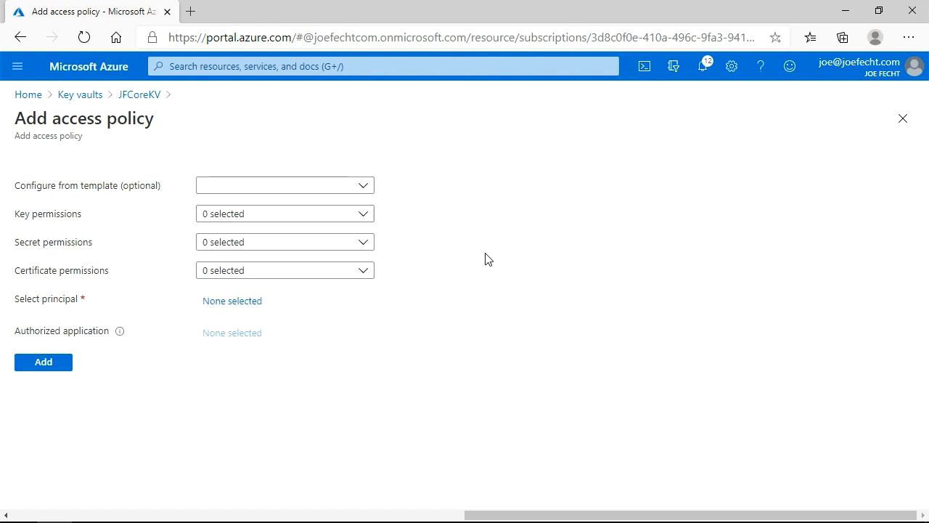
click(368, 241)
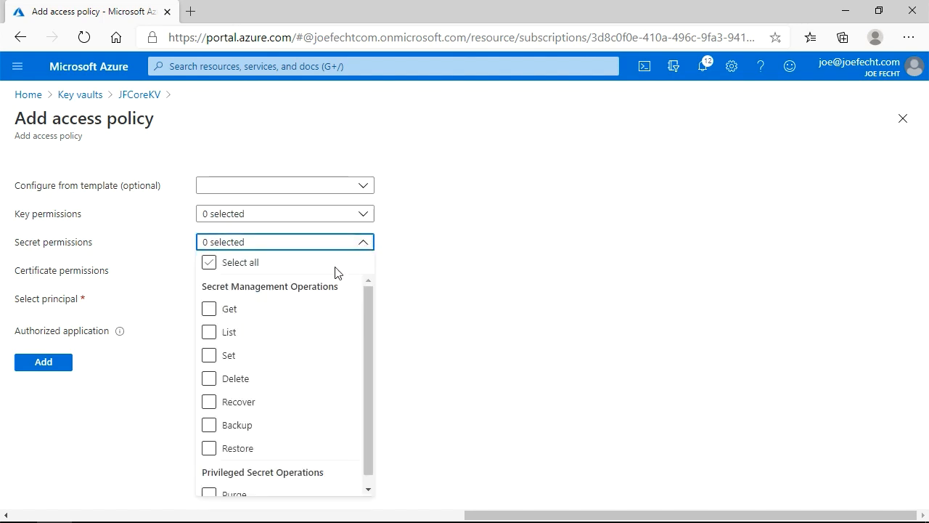
click(293, 312)
click(294, 332)
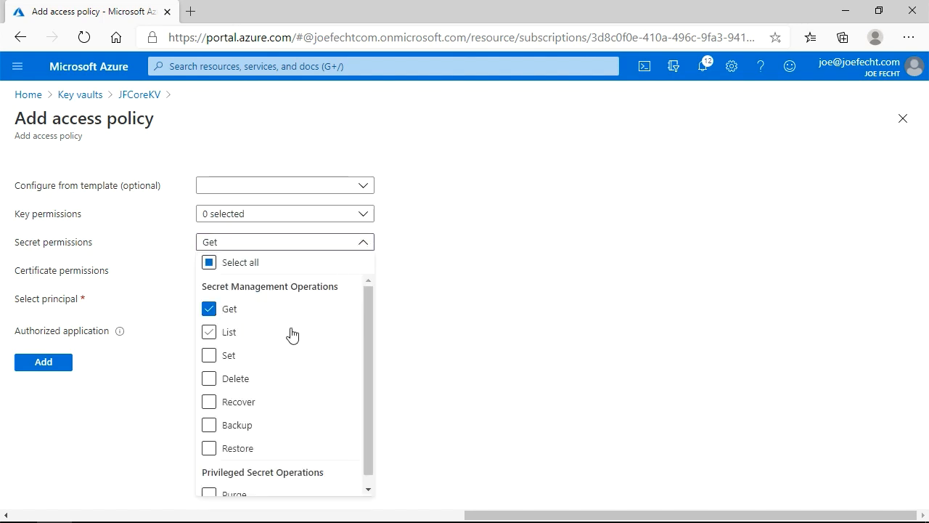
click(499, 327)
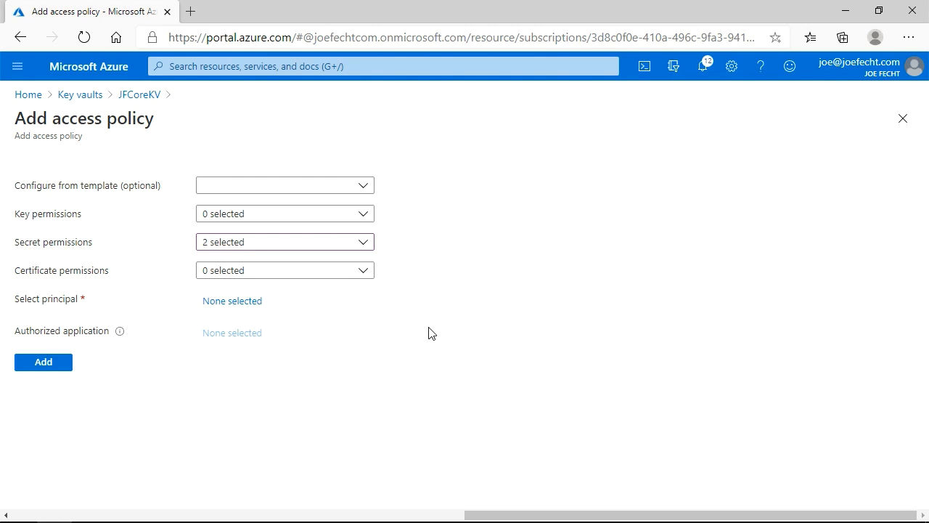
Select EngApp01 as the principal by searching for the copied object ID, and add the access policy.
click(256, 308)
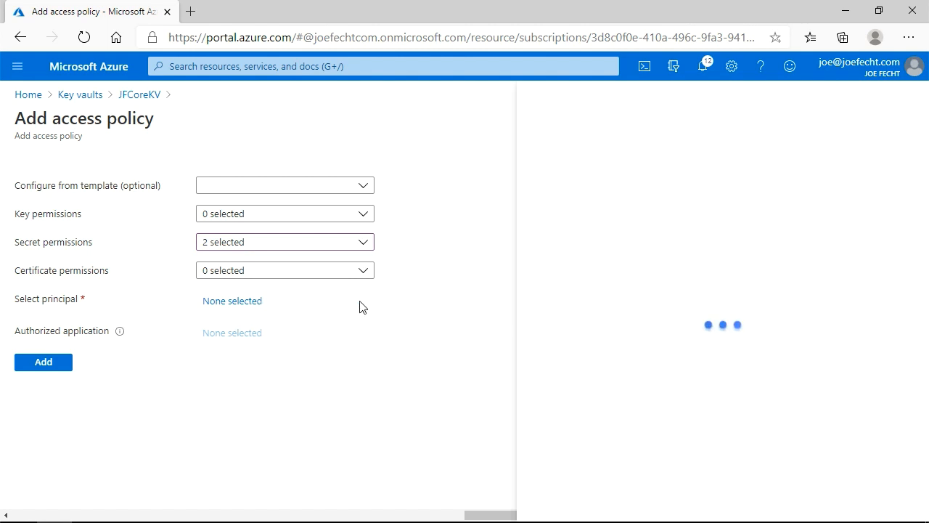
right_click(626, 152)
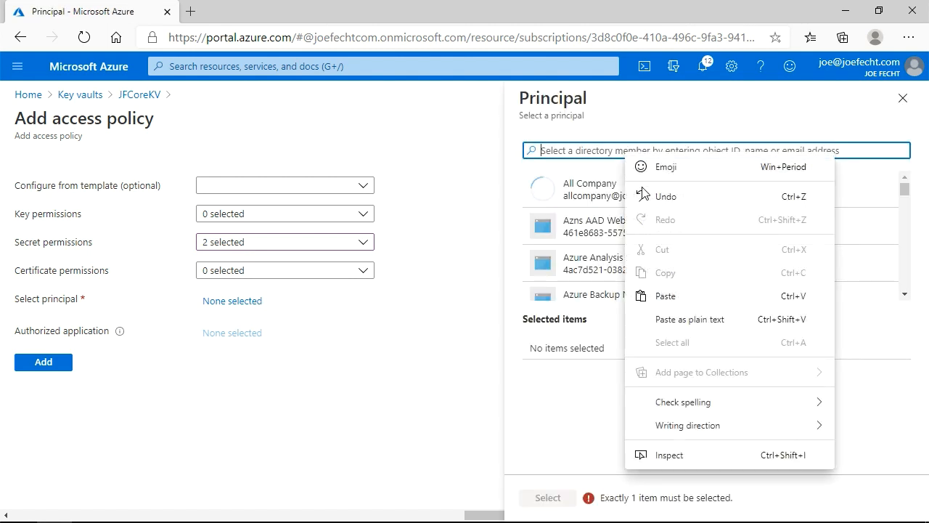
click(748, 296)
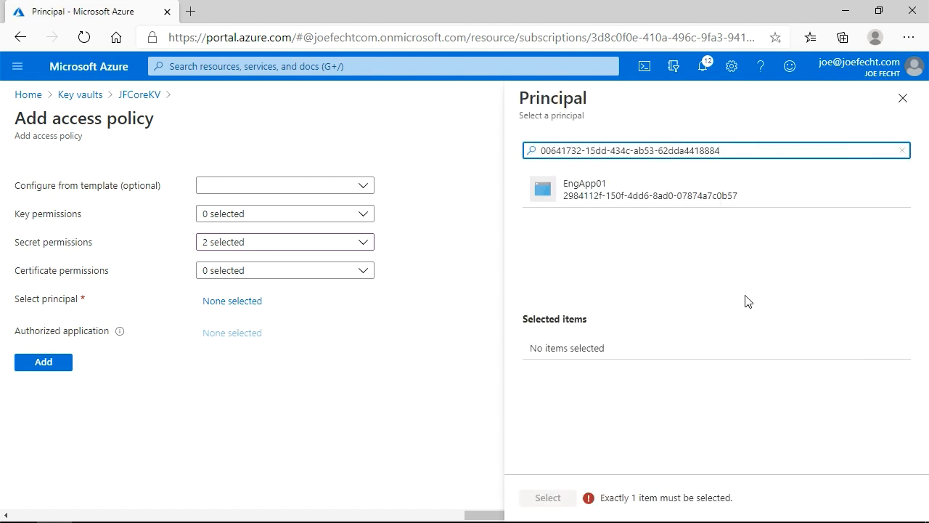
click(659, 209)
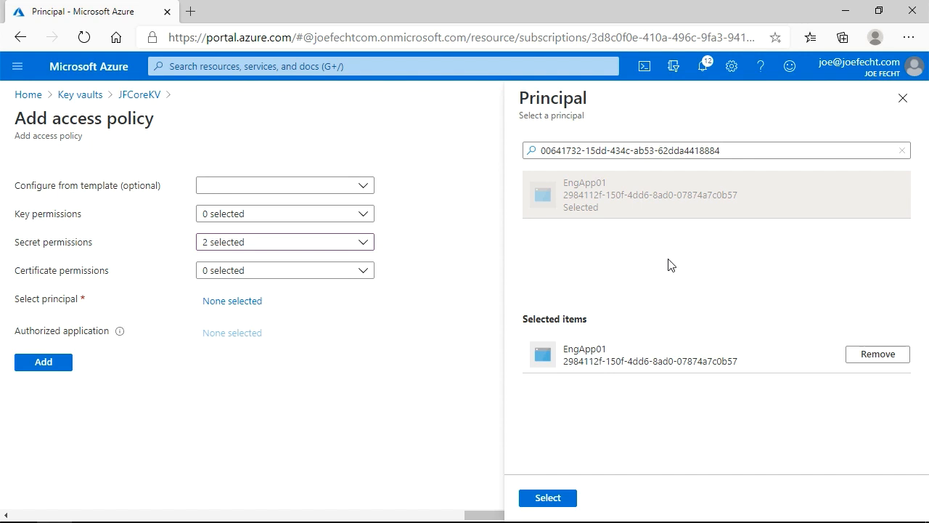
click(548, 498)
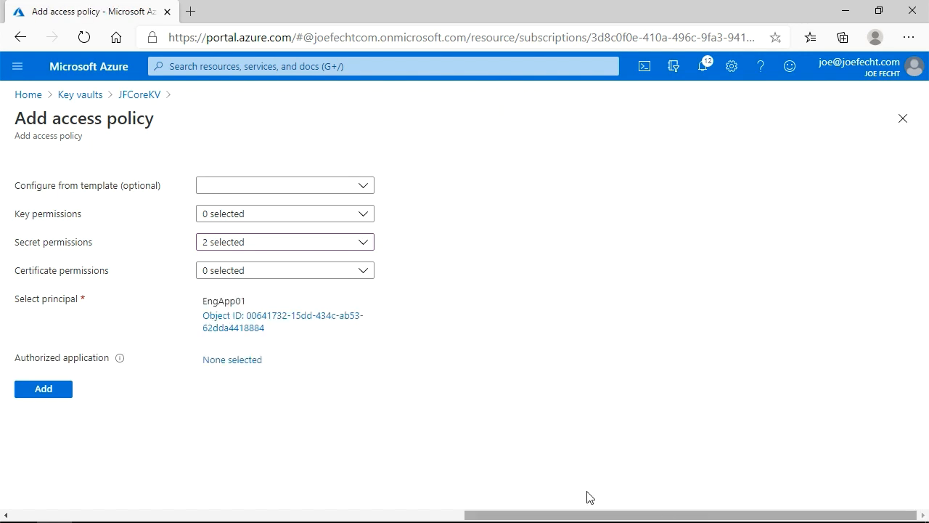
click(44, 389)
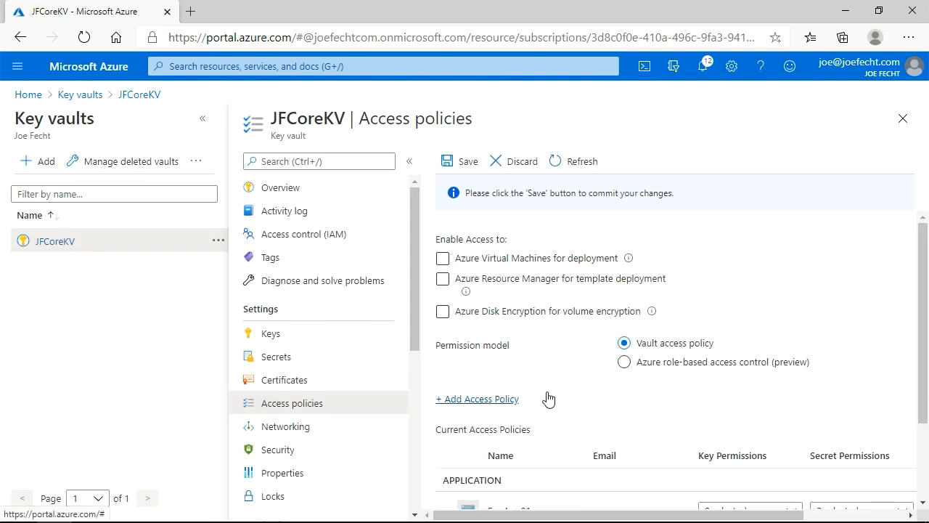
Review EngApp01's secret permissions in the current access policies and save the vault's policy changes.
drag(922, 262, 922, 341)
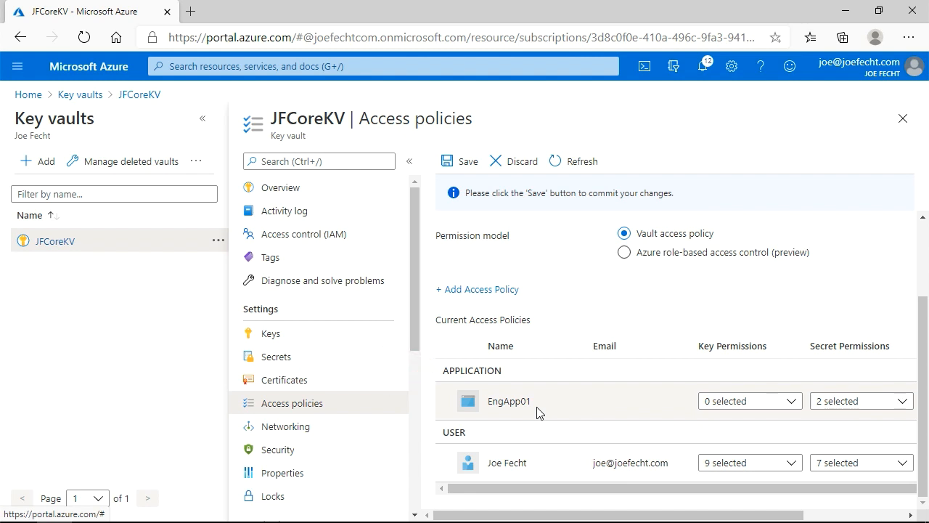
click(902, 403)
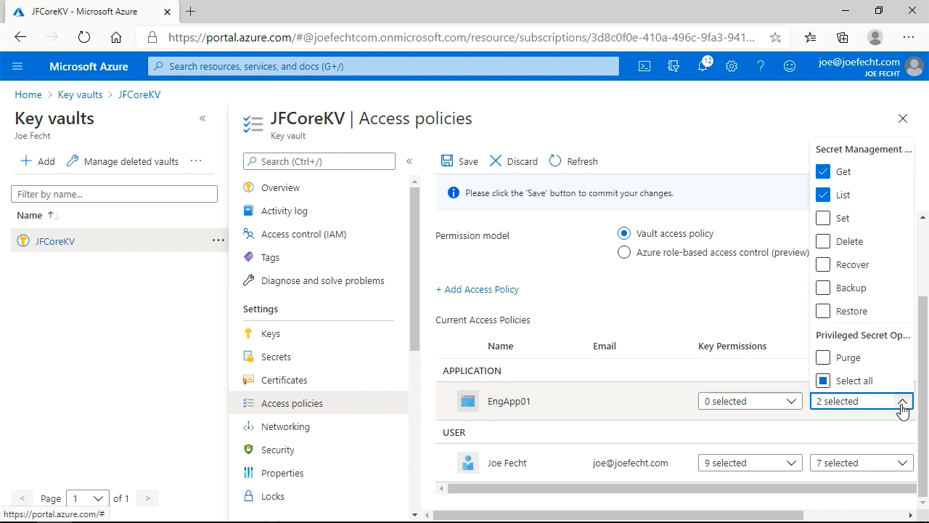
click(721, 302)
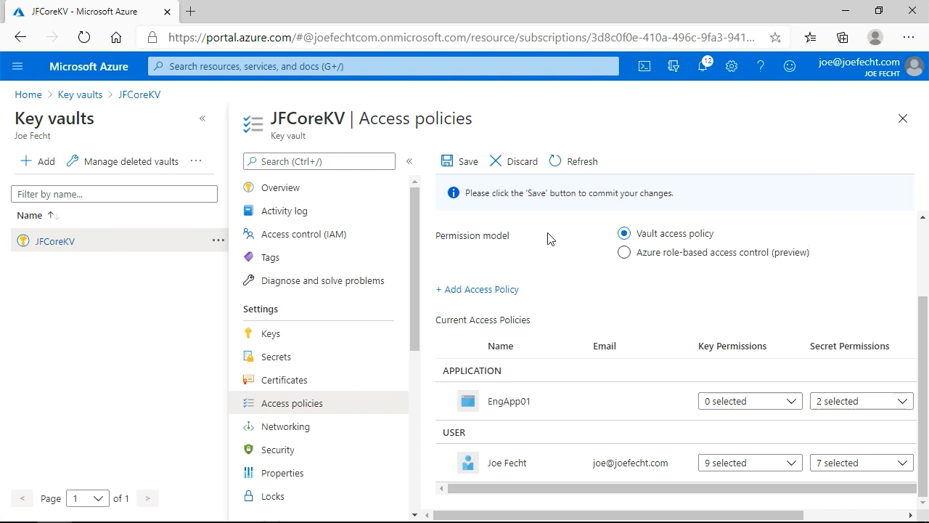
click(461, 171)
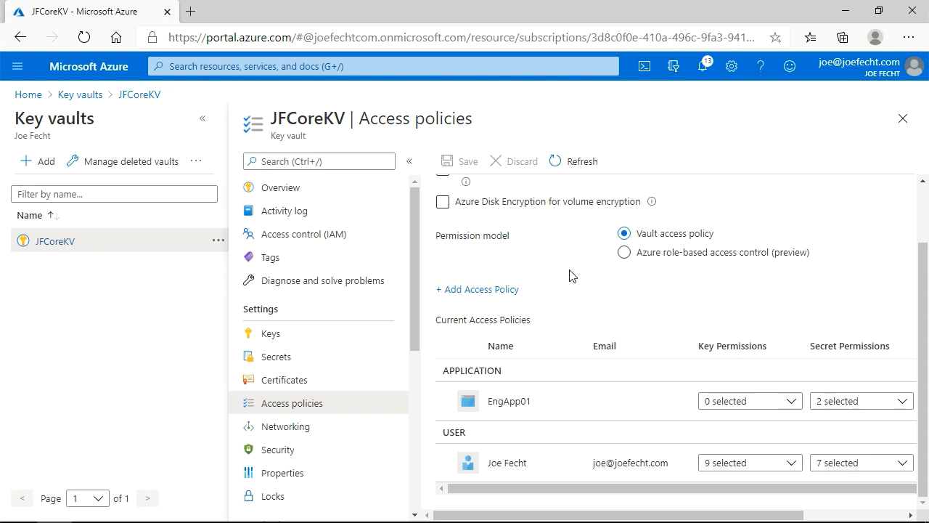
Search the portal for the Managed Identities service and open it.
click(460, 67)
text(mana)
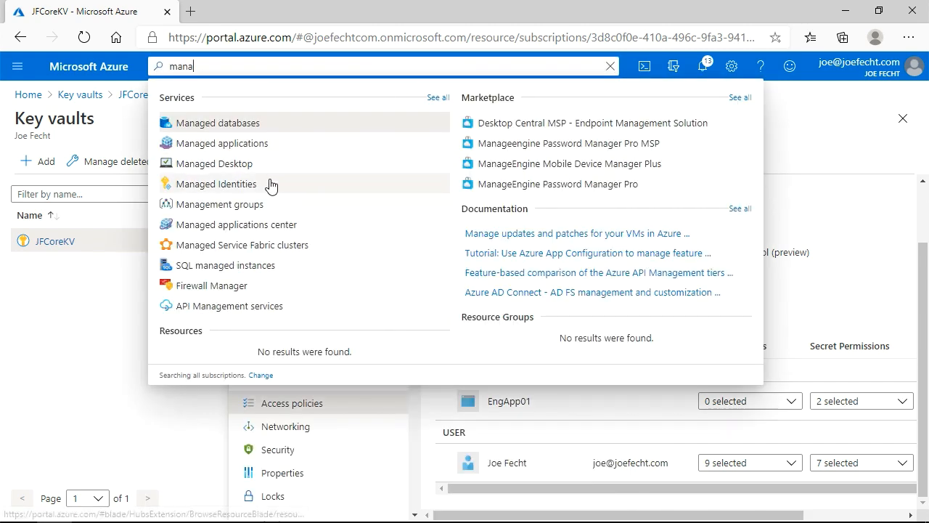
click(269, 183)
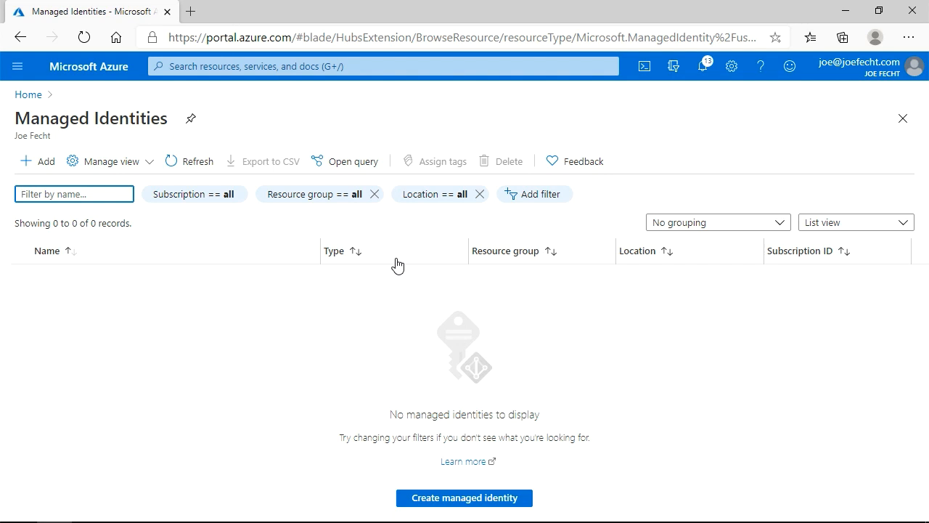
Create a user-assigned managed identity named UserMI in the Skylines resource group, and return to the portal home.
click(48, 164)
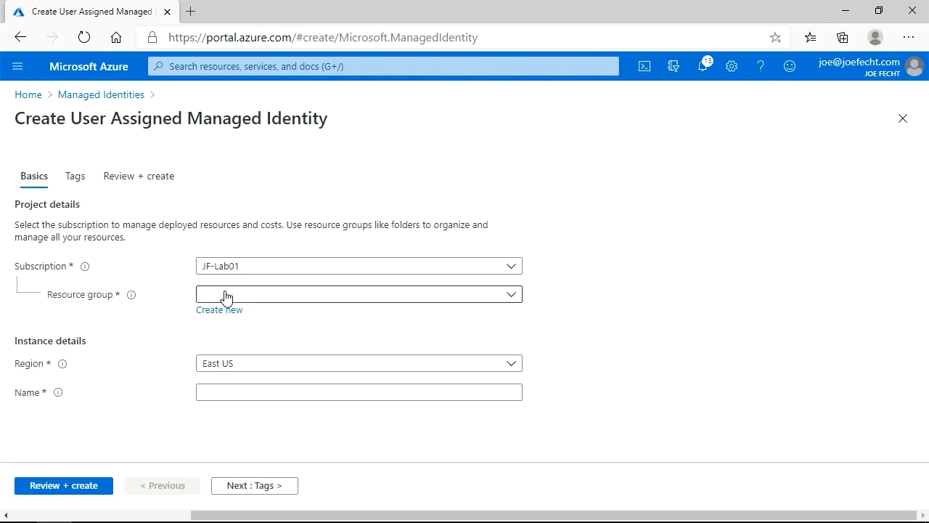
click(292, 295)
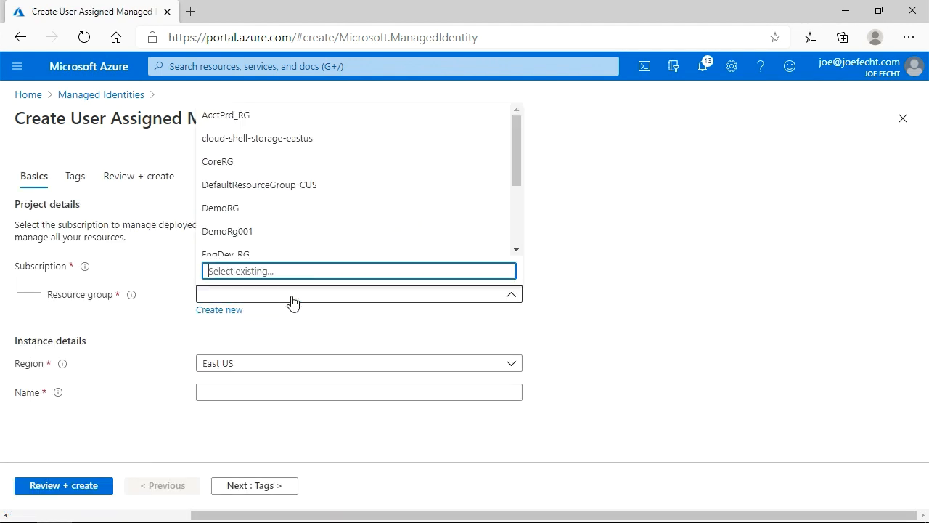
scroll(310, 232, down, 3)
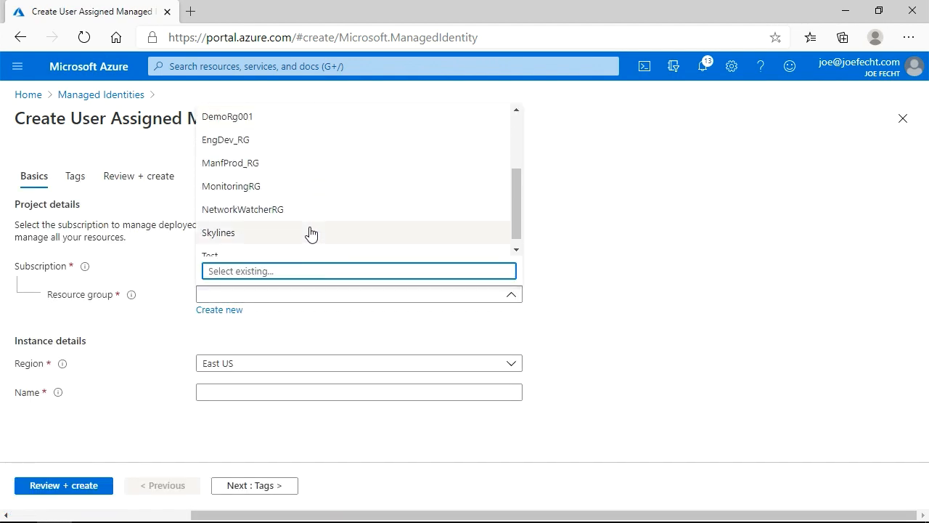
click(311, 232)
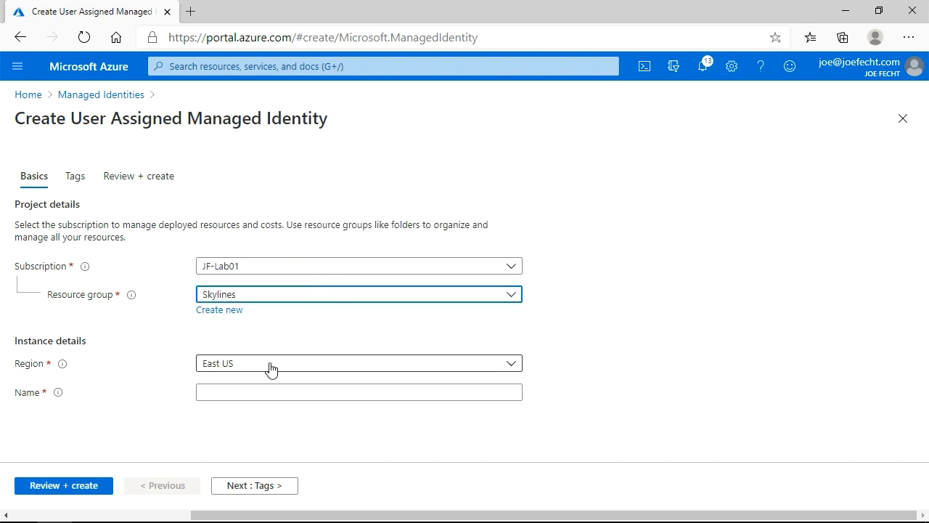
click(264, 393)
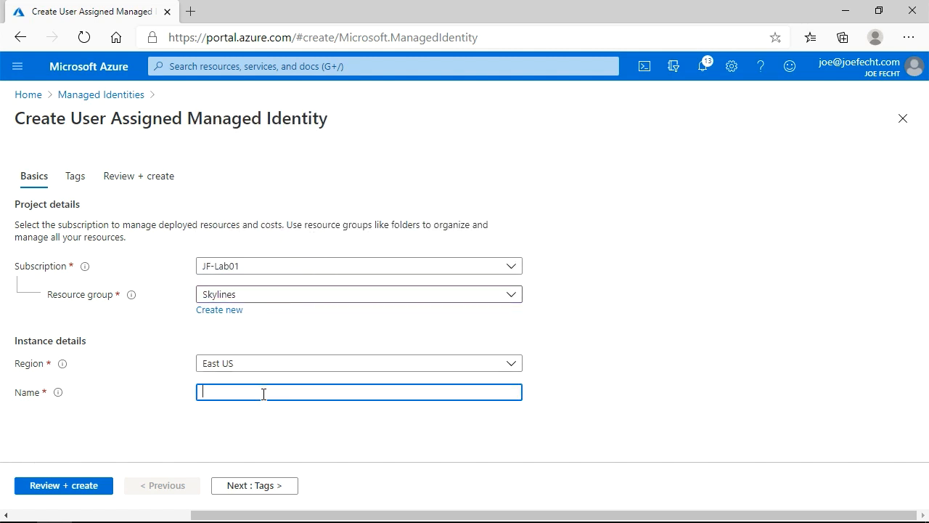
text(UserMI)
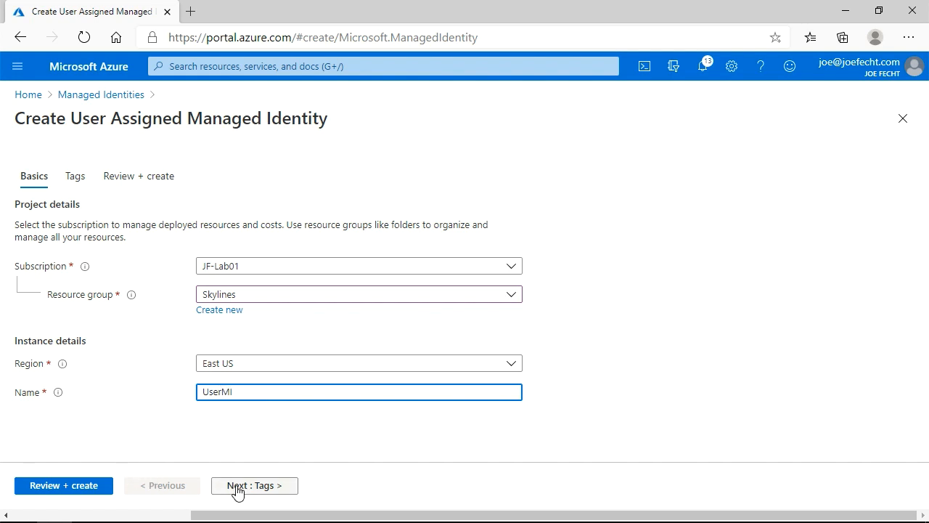
click(86, 490)
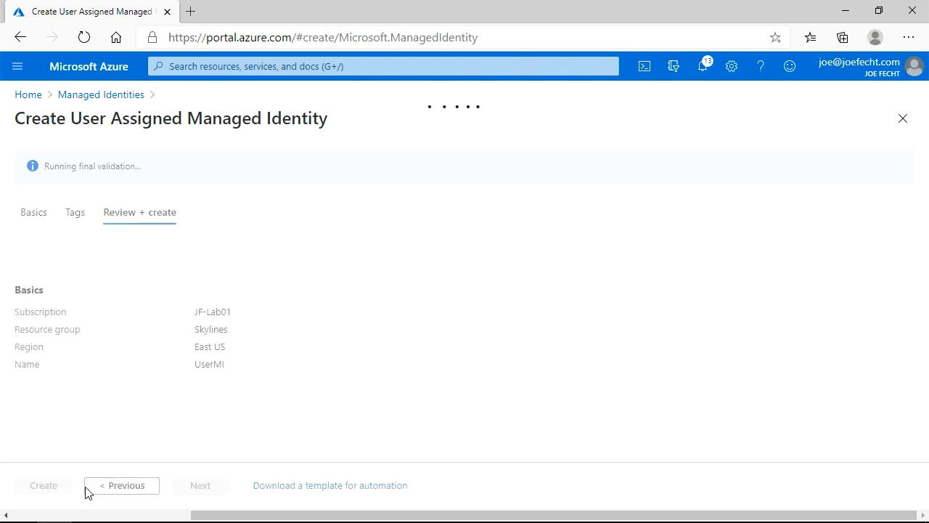
click(44, 485)
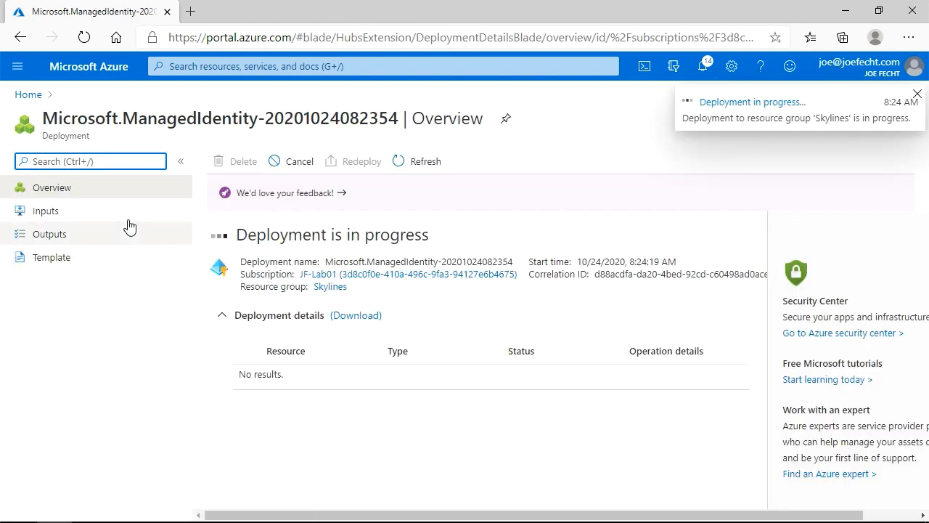
click(38, 100)
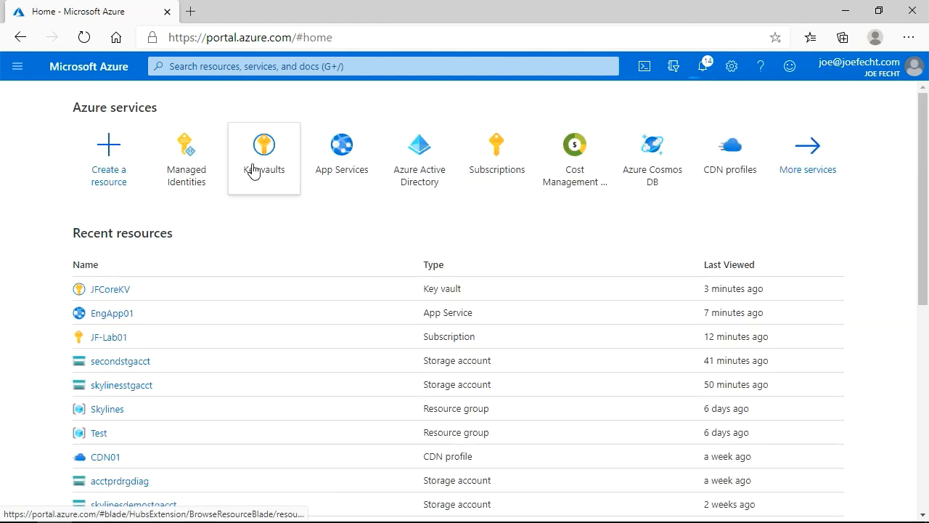
Open the EngApp01 app service from the recent resources and show its user-assigned identity settings.
mouse_move(253, 171)
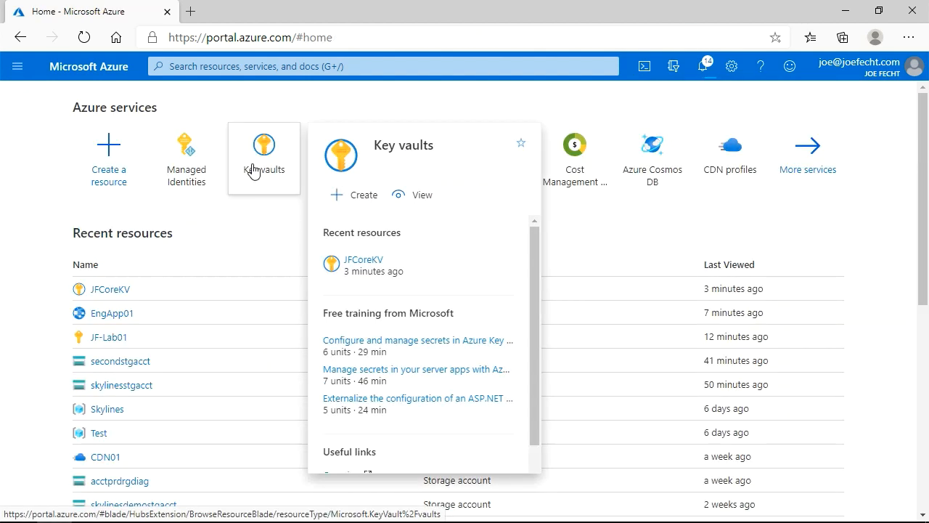
click(109, 313)
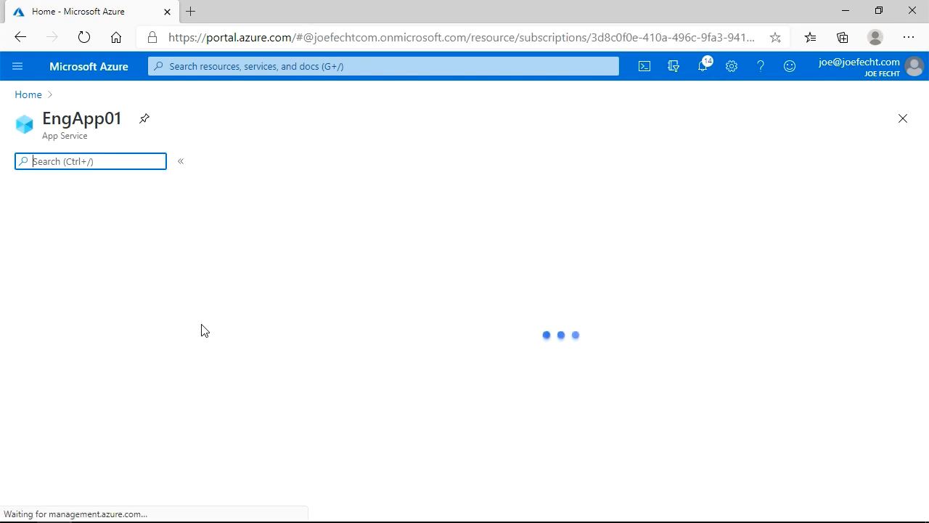
scroll(161, 341, down, 3)
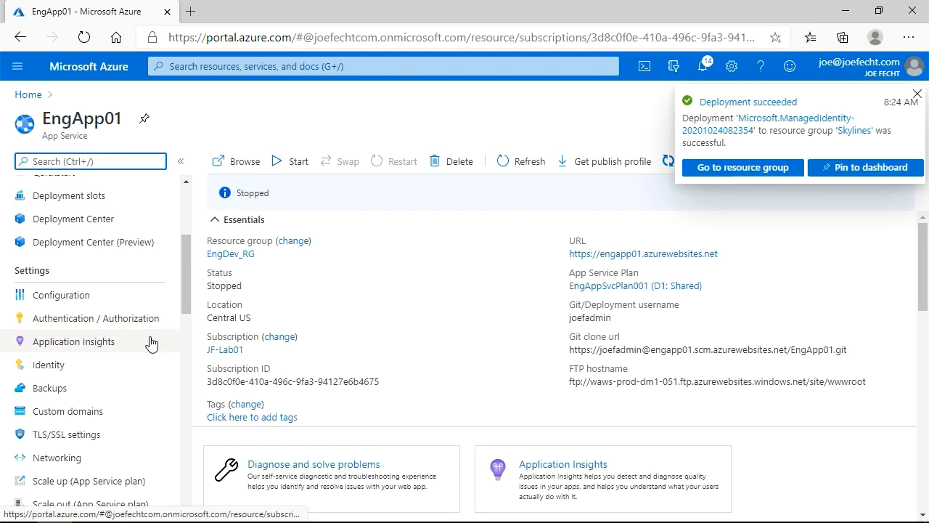
click(88, 364)
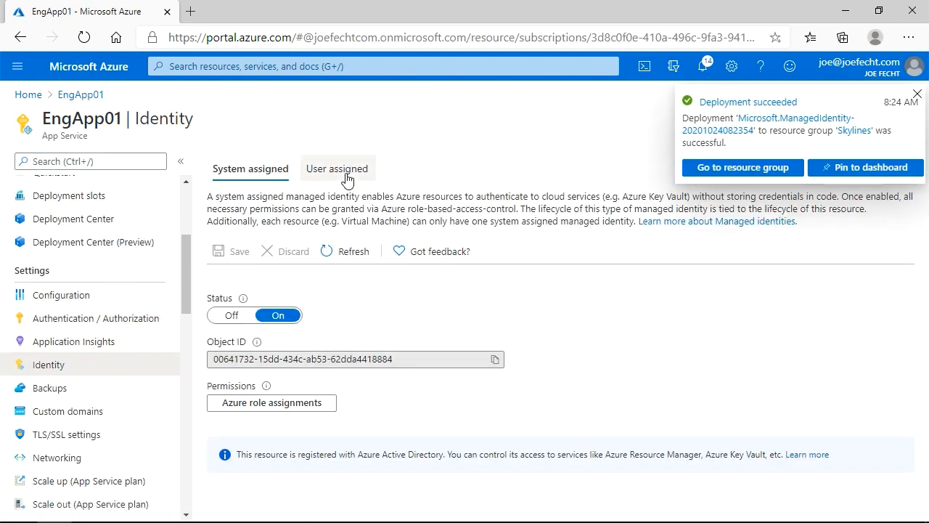
click(341, 168)
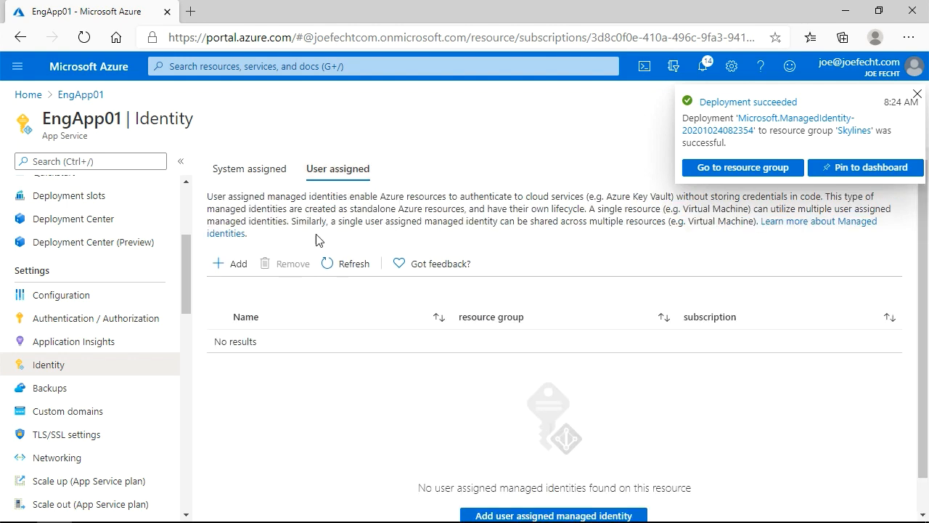
Add the UserMI managed identity from the skylines resource group to EngApp01's user-assigned identities.
click(236, 264)
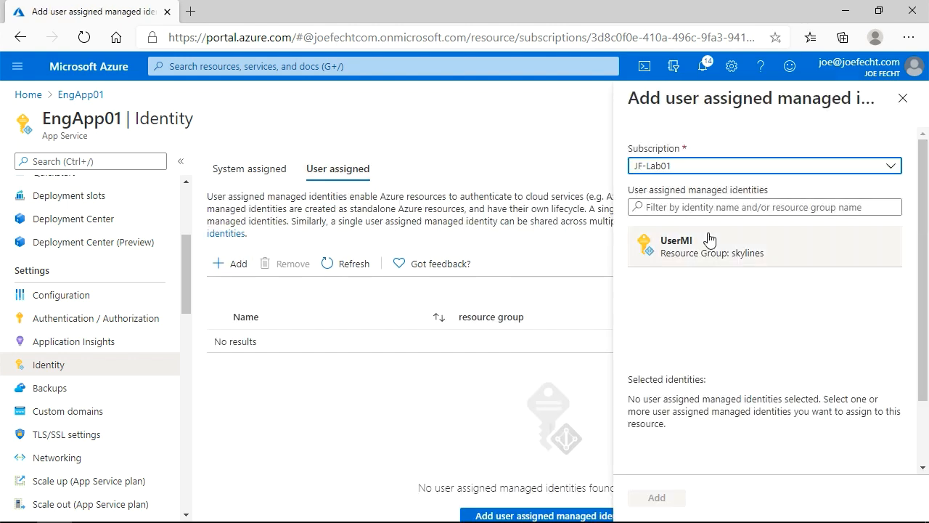
click(711, 245)
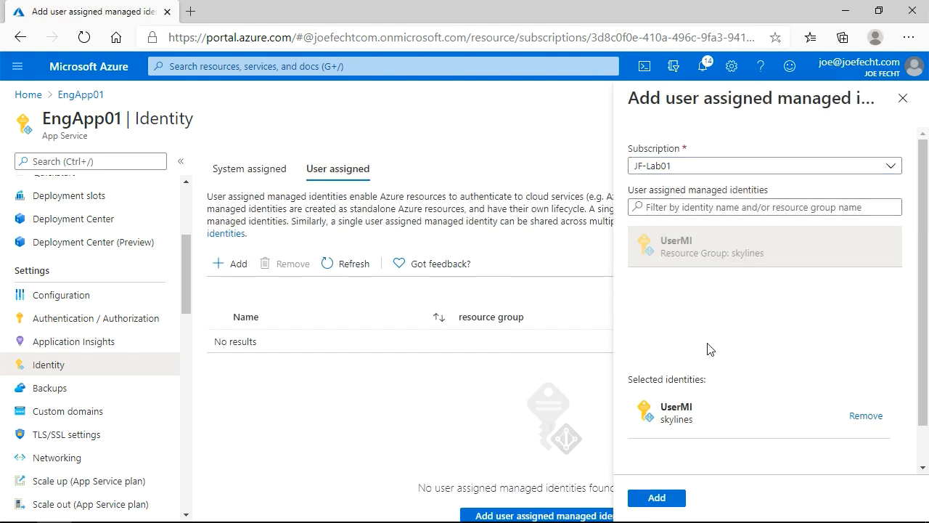
click(669, 498)
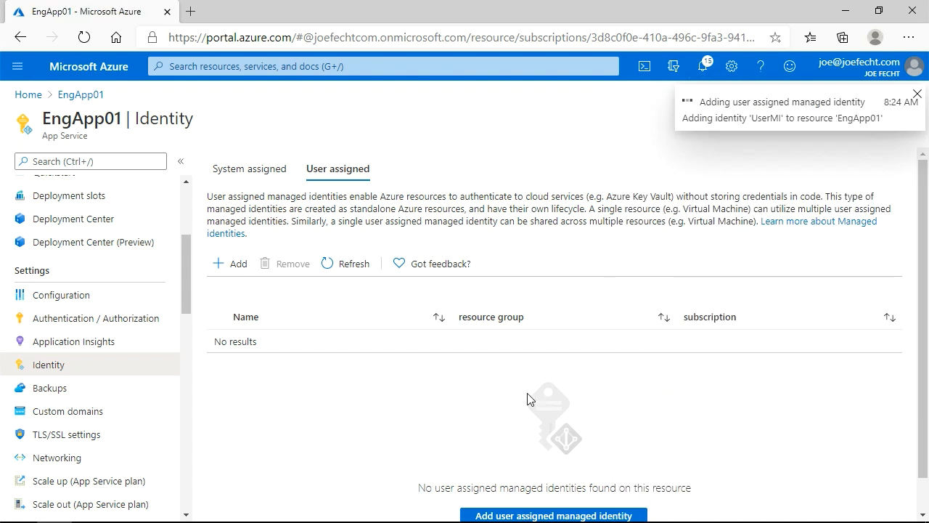